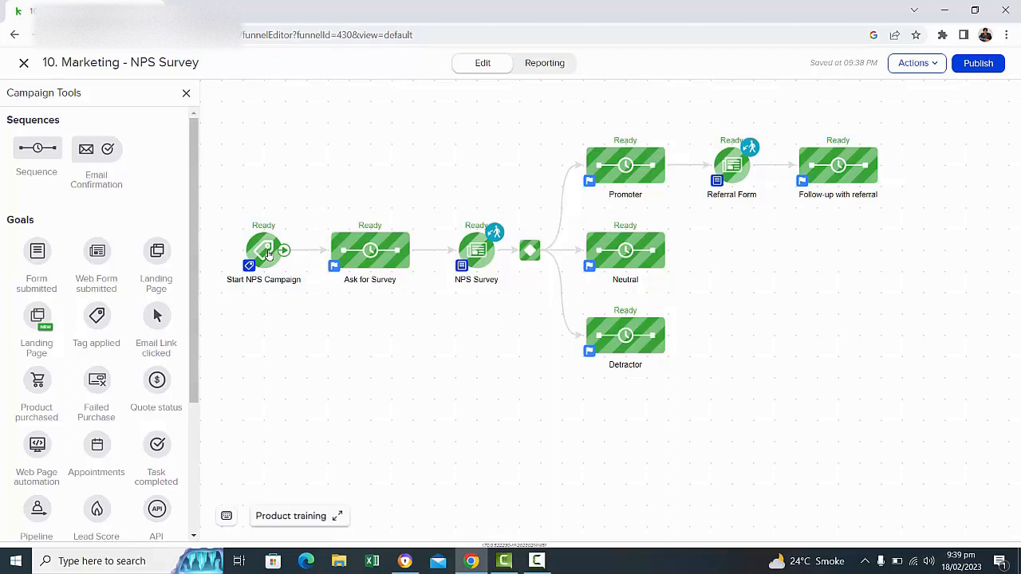
# Check which tag triggers the Start NPS Campaign goal.
pyautogui.doubleClick(268, 253)
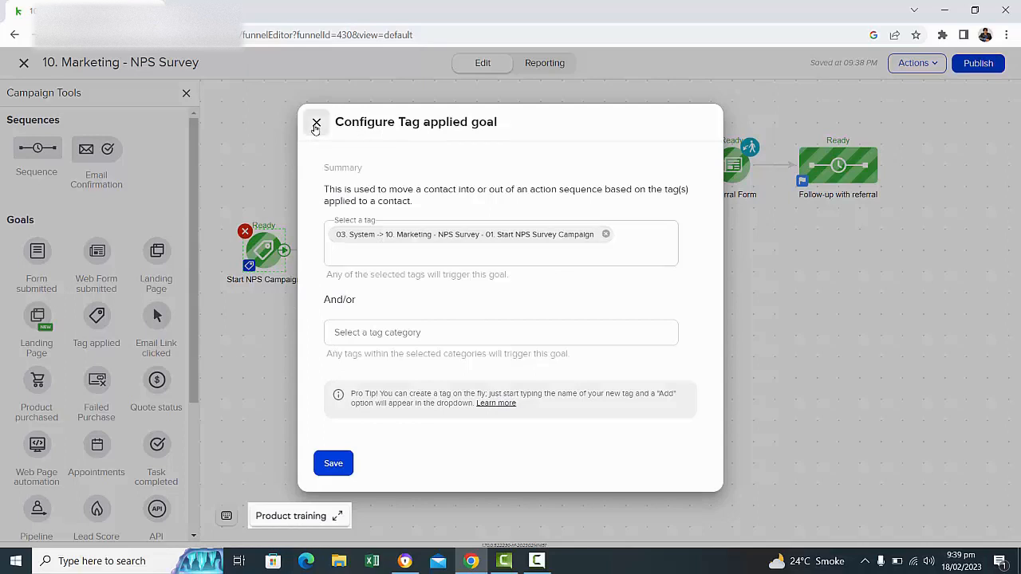
pyautogui.click(316, 124)
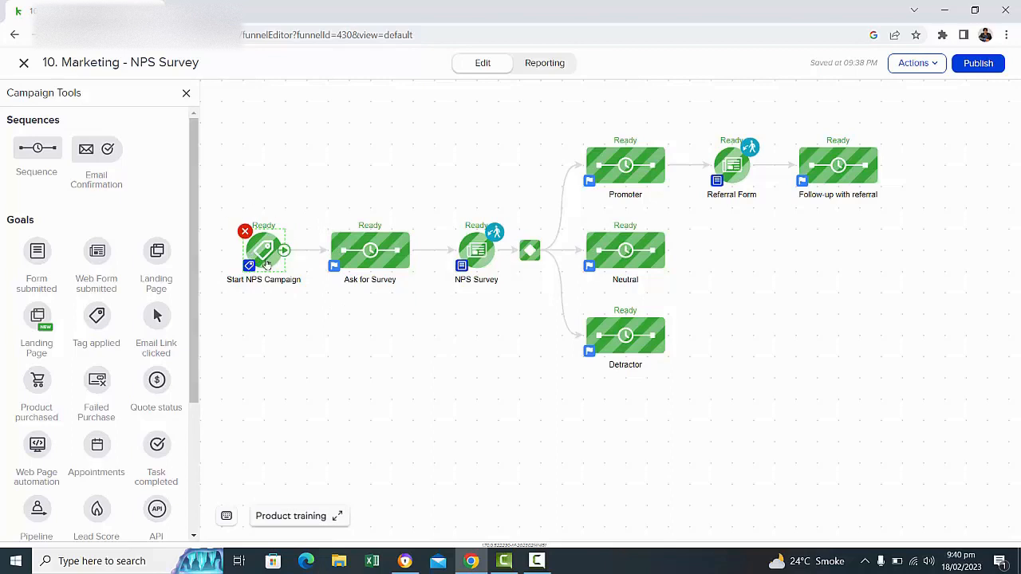
# Open the Ask for Survey sequence and add a note reading "Row: Status & History" beside its first row.
pyautogui.doubleClick(385, 249)
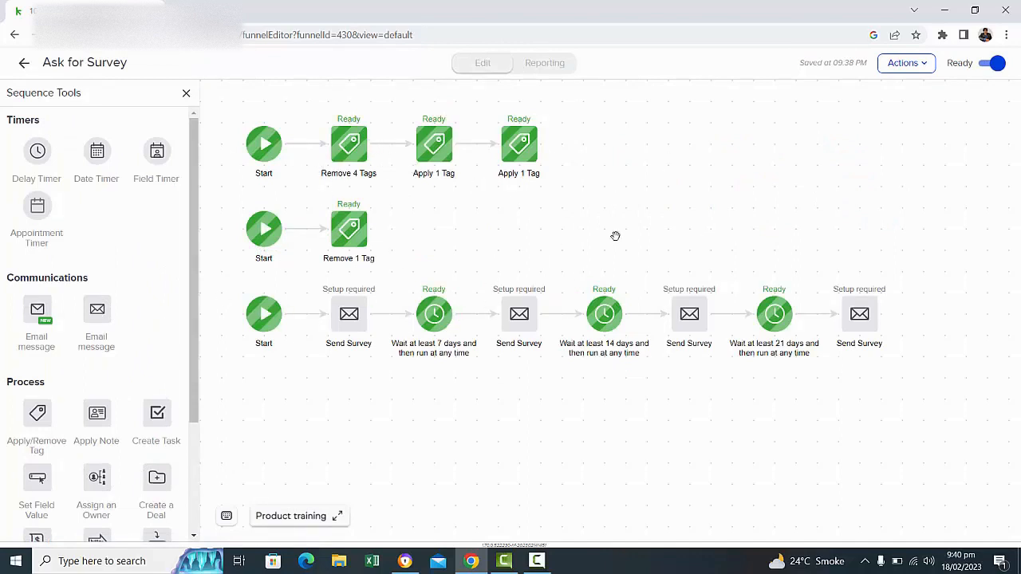
pyautogui.scroll(-2, 188, 435)
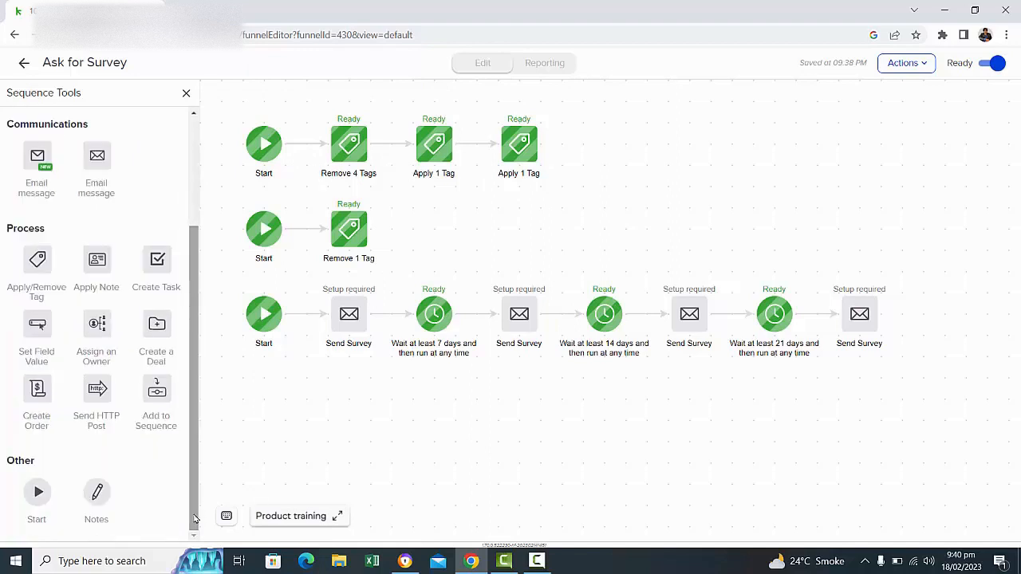
pyautogui.moveTo(96, 492)
pyautogui.mouseDown()
pyautogui.moveTo(613, 154)
pyautogui.moveTo(619, 130)
pyautogui.mouseUp()
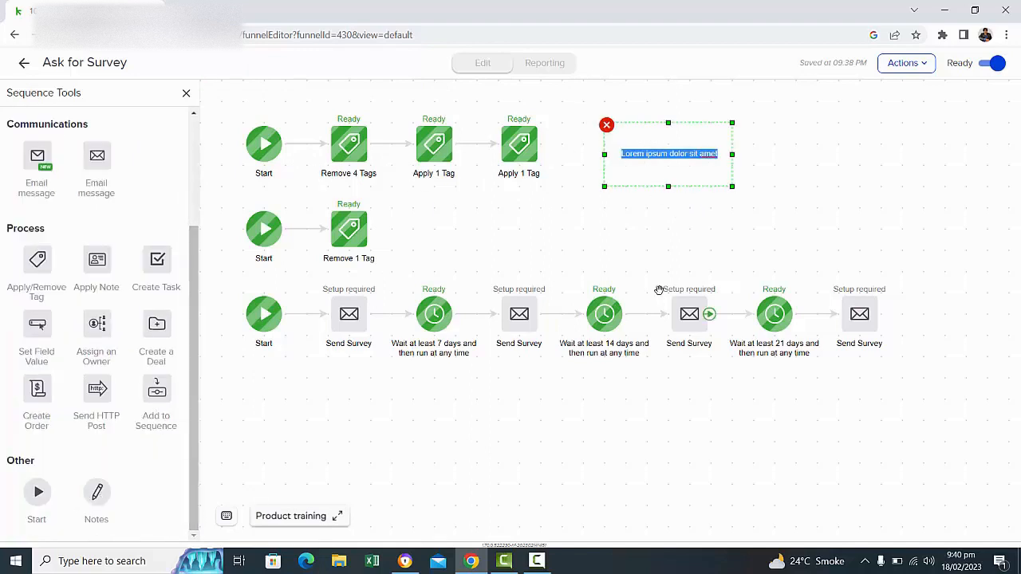
pyautogui.write('St')
pyautogui.press('BackSpace')
pyautogui.press('BackSpace')
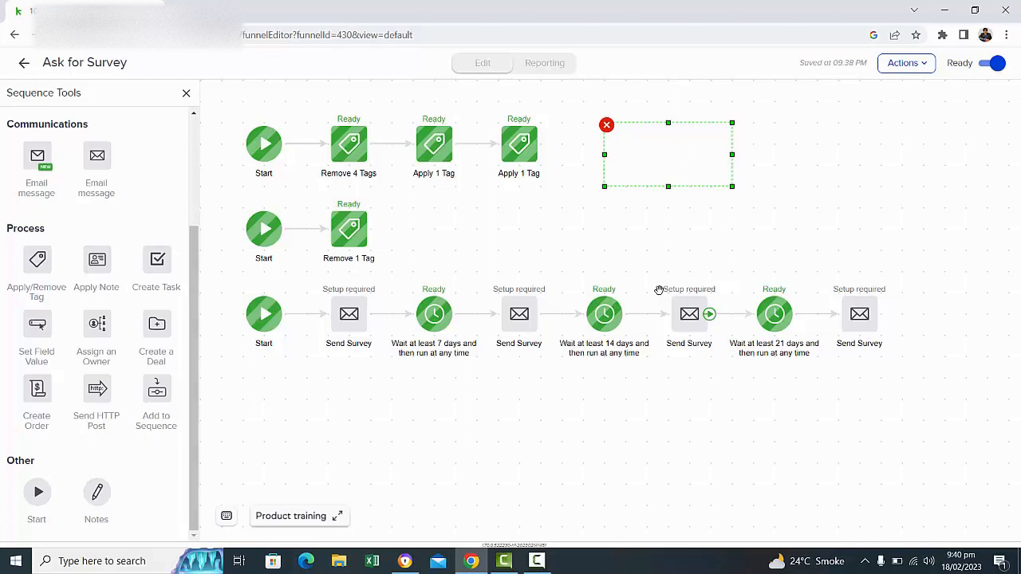
pyautogui.write('Row: Status & History')
pyautogui.click(562, 229)
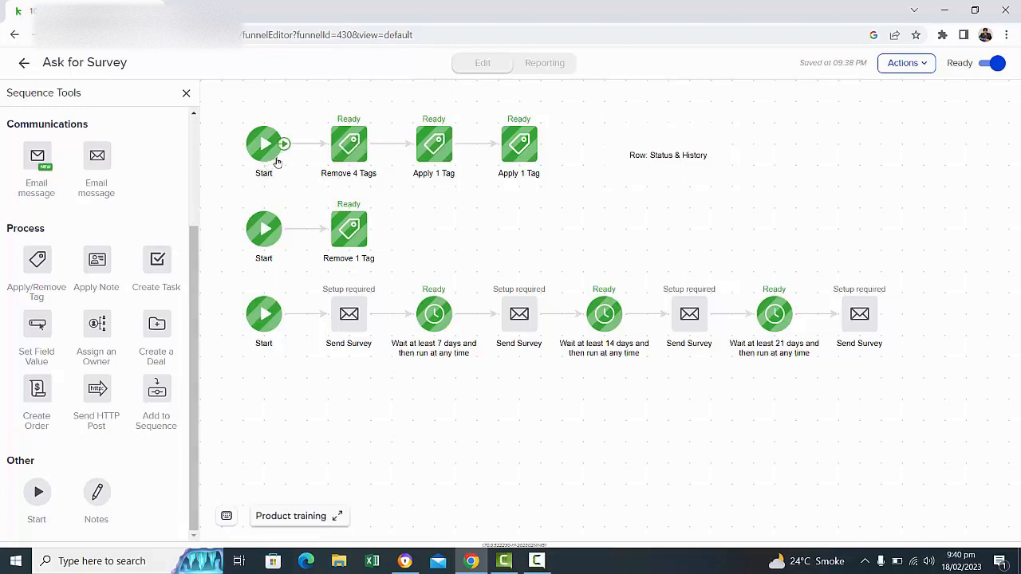
# Examine the tag configurations of the Remove 4 Tags step and both Apply 1 Tag steps in the first row.
pyautogui.click(349, 145)
pyautogui.doubleClick(350, 145)
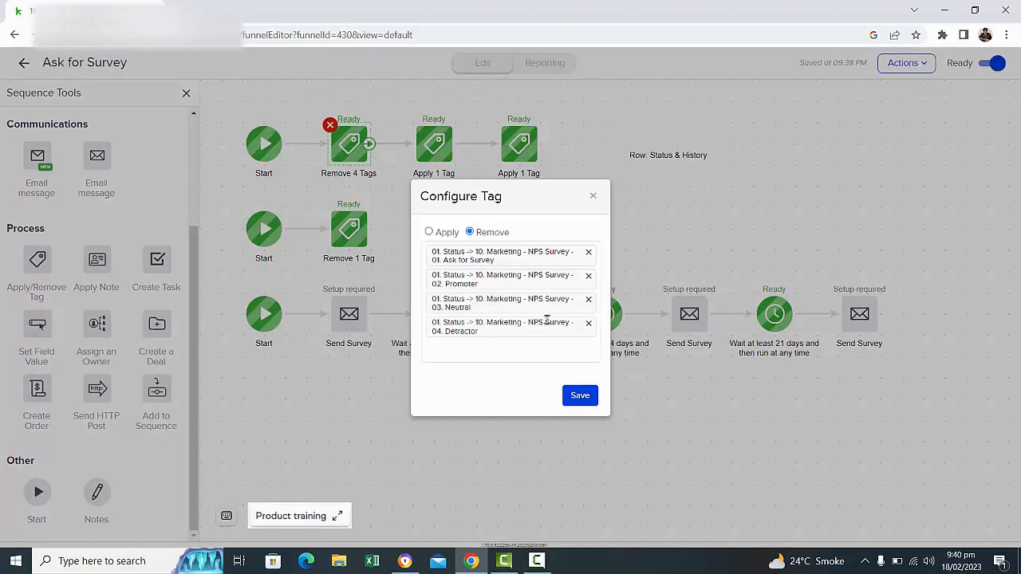
pyautogui.click(593, 196)
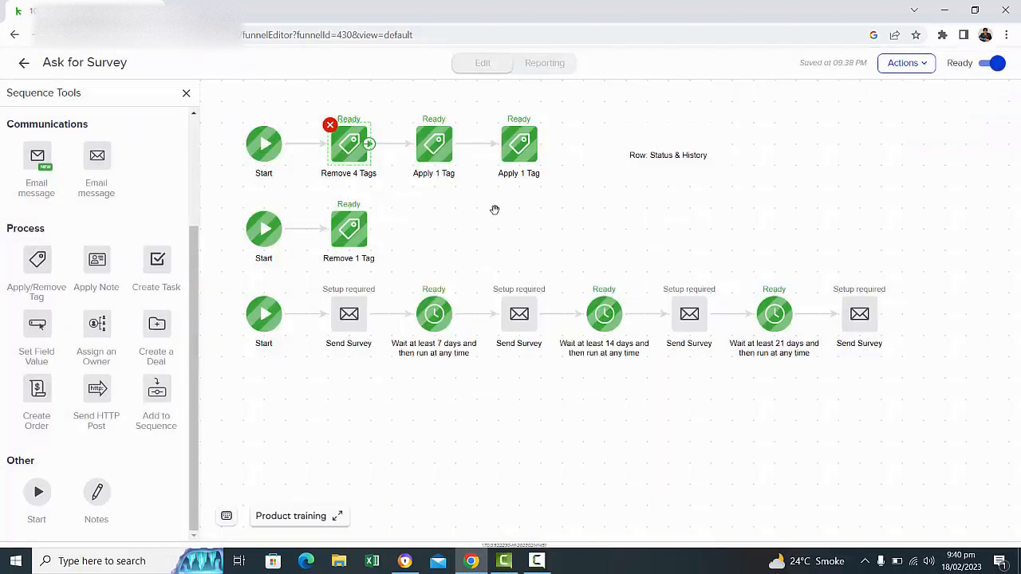
pyautogui.doubleClick(429, 141)
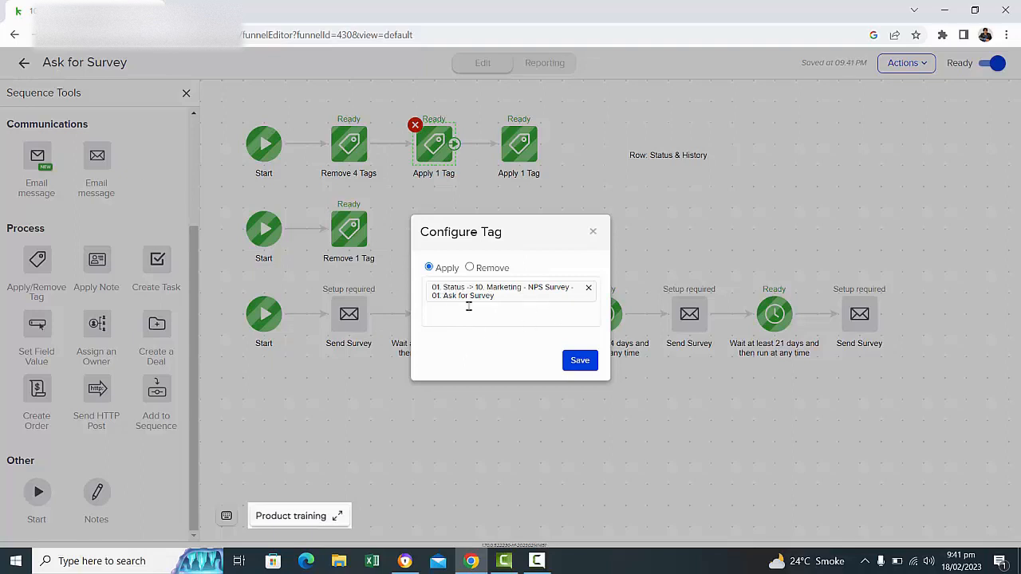
pyautogui.click(594, 233)
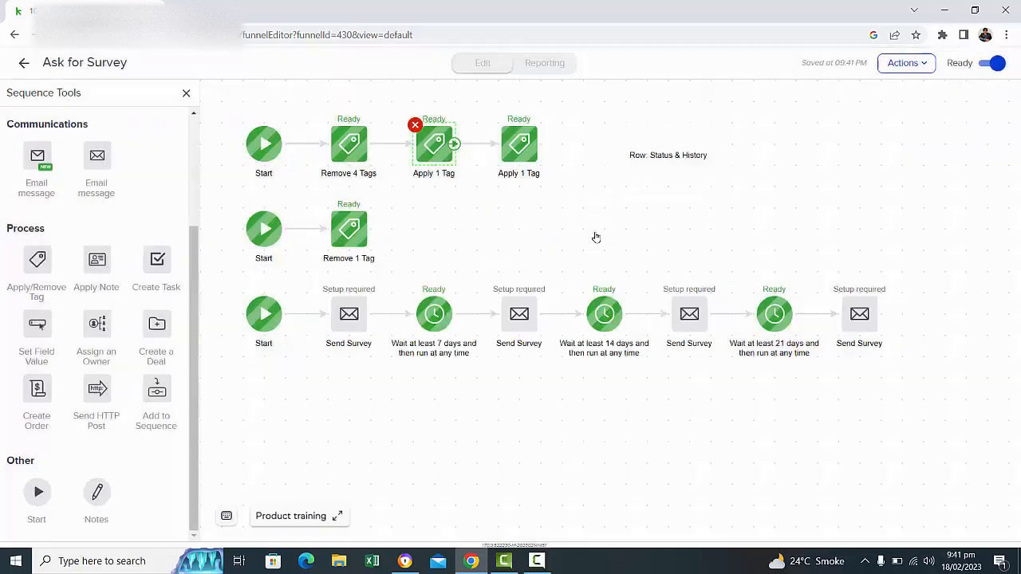
pyautogui.doubleClick(532, 151)
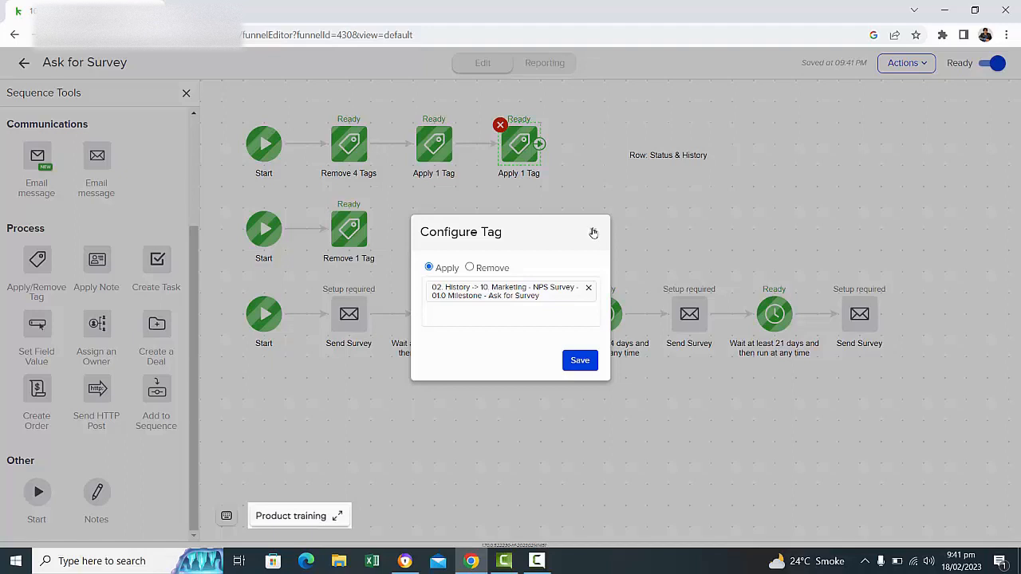
pyautogui.click(594, 233)
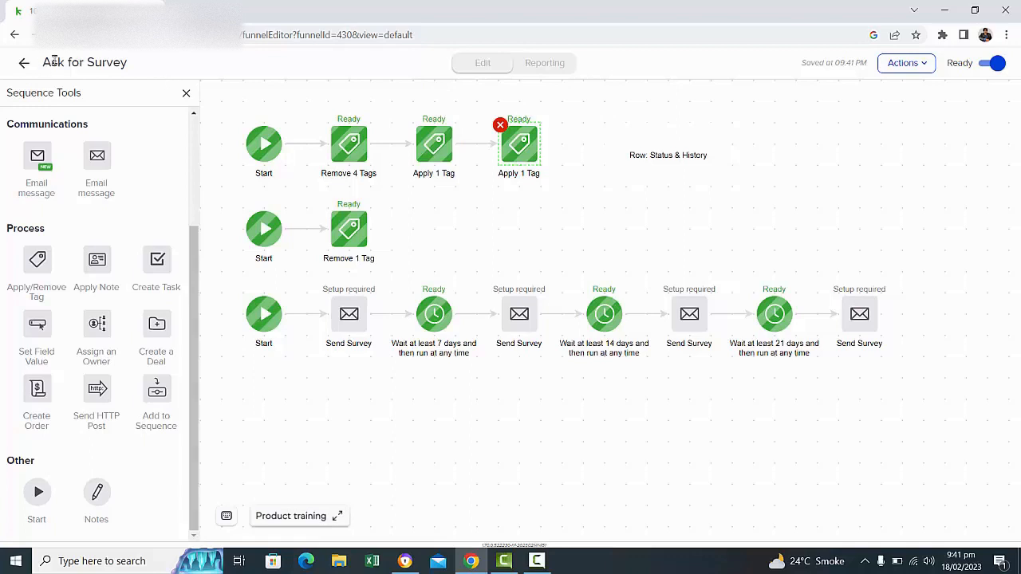
# Examine which tag the Remove 1 Tag step in the second row removes.
pyautogui.moveTo(43, 62); pyautogui.dragTo(144, 79)
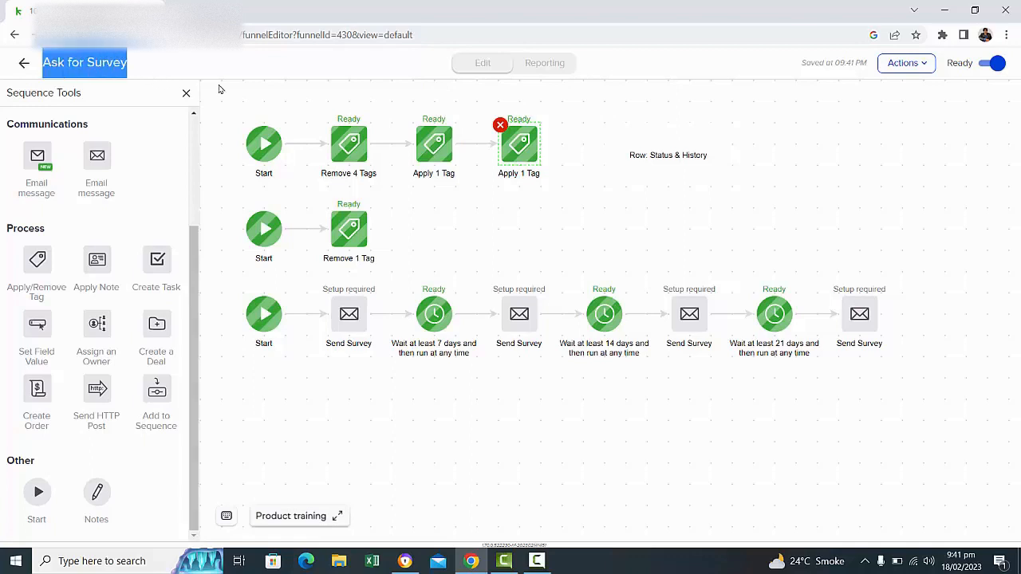
pyautogui.doubleClick(351, 230)
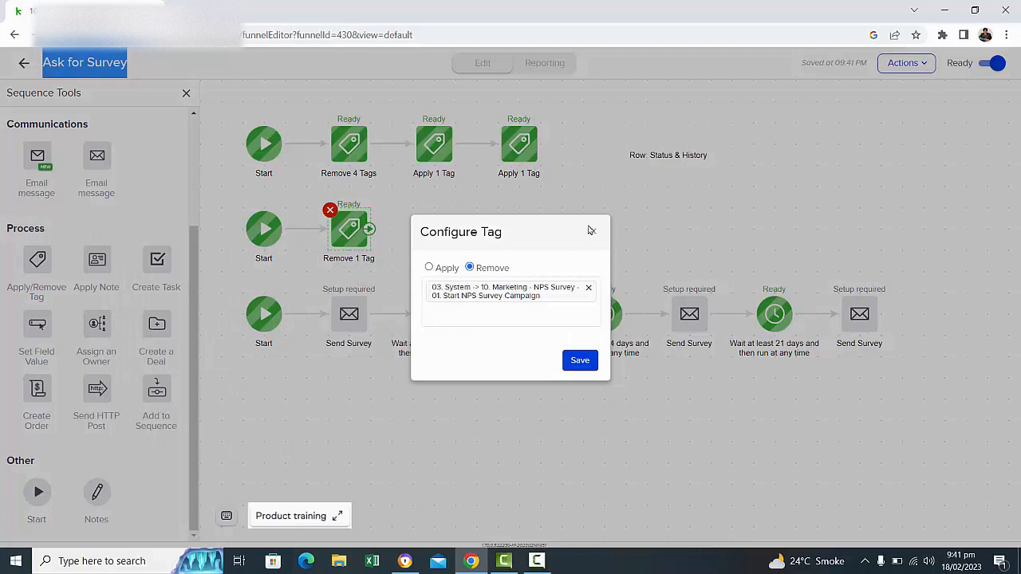
pyautogui.click(592, 231)
# Duplicate the "Row: Status & History" note and place the copy beside the second row.
pyautogui.click(665, 160)
pyautogui.rightClick(665, 159)
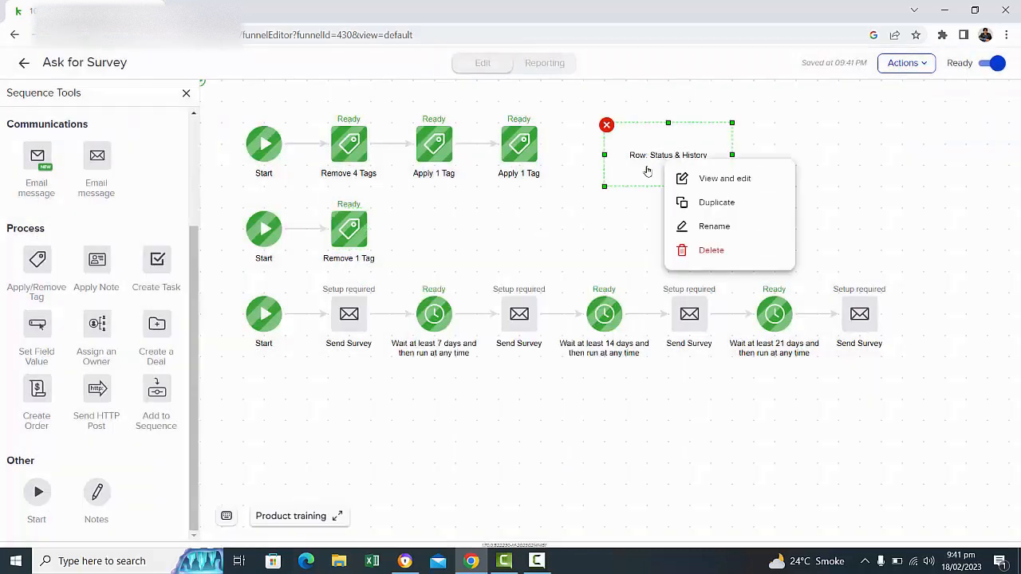
pyautogui.click(691, 202)
pyautogui.moveTo(677, 171); pyautogui.dragTo(604, 237)
# Change the text of the duplicated note to "Row: System Tags".
pyautogui.doubleClick(534, 234)
pyautogui.click(533, 232)
pyautogui.click(605, 295)
pyautogui.doubleClick(552, 237)
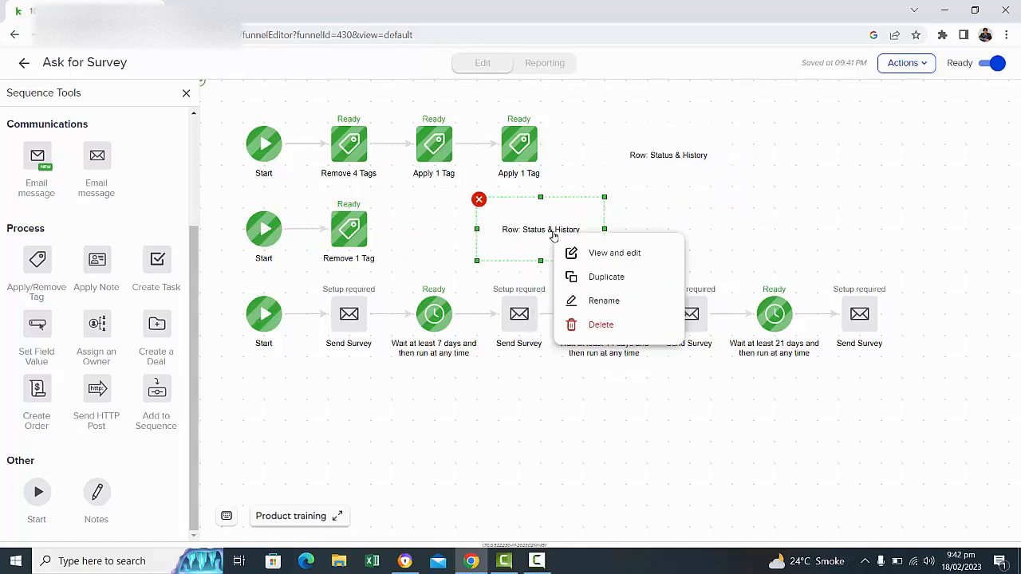
pyautogui.press('Right')
pyautogui.press('BackSpace')
pyautogui.press('BackSpace')
pyautogui.press('BackSpace')
pyautogui.press('BackSpace')
pyautogui.press('BackSpace')
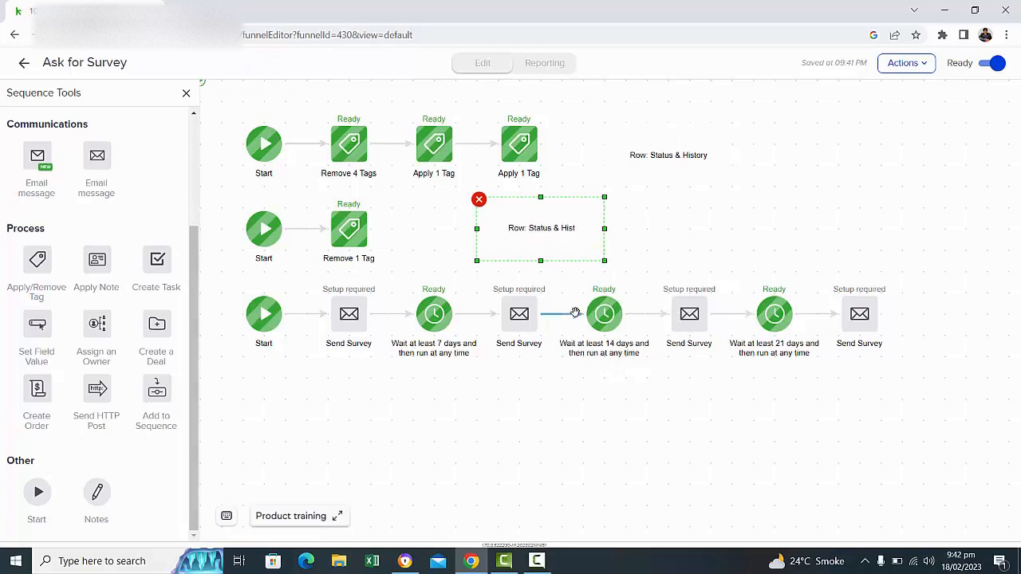
pyautogui.press('BackSpace')
pyautogui.press('BackSpace')
pyautogui.press('BackSpace')
pyautogui.press('BackSpace')
pyautogui.press('BackSpace')
pyautogui.press('BackSpace')
pyautogui.press('BackSpace')
pyautogui.press('BackSpace')
pyautogui.press('BackSpace')
pyautogui.press('BackSpace')
pyautogui.press('BackSpace')
pyautogui.write('System Tags')
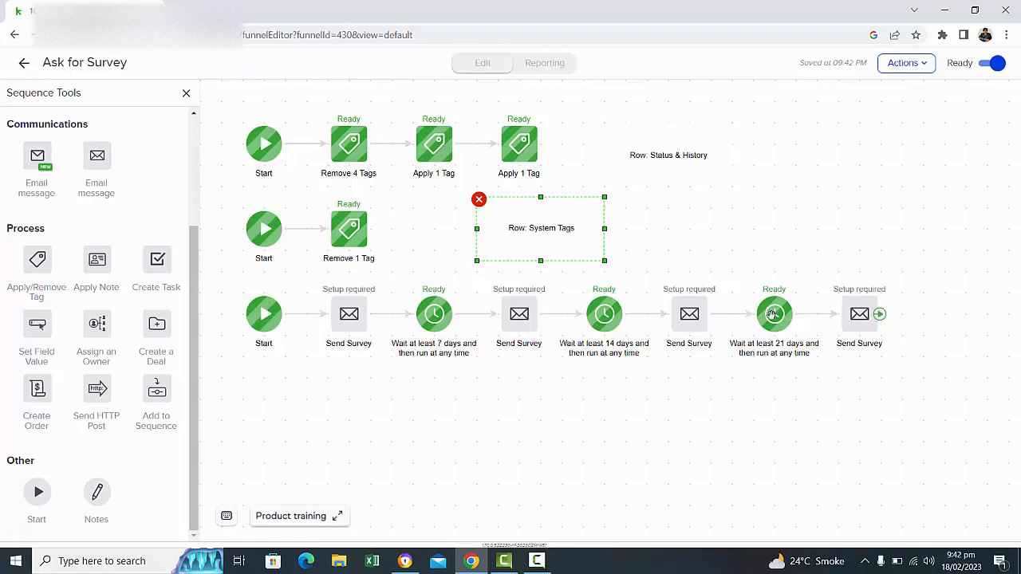
pyautogui.click(734, 219)
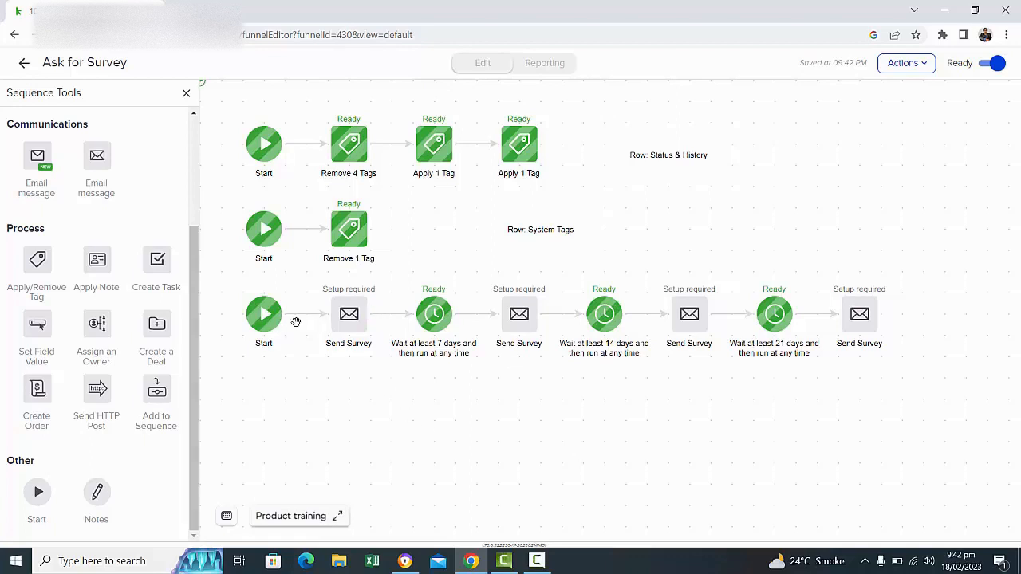
# Return to the campaign and open the NPS Survey web form to examine its fields and rating options.
pyautogui.moveTo(272, 327)
pyautogui.click(26, 64)
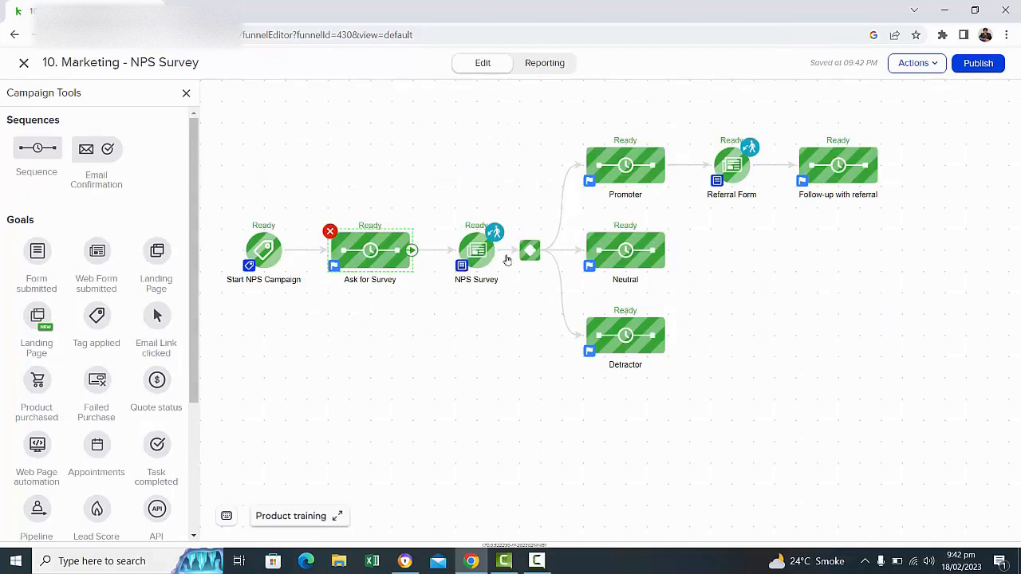
pyautogui.rightClick(465, 253)
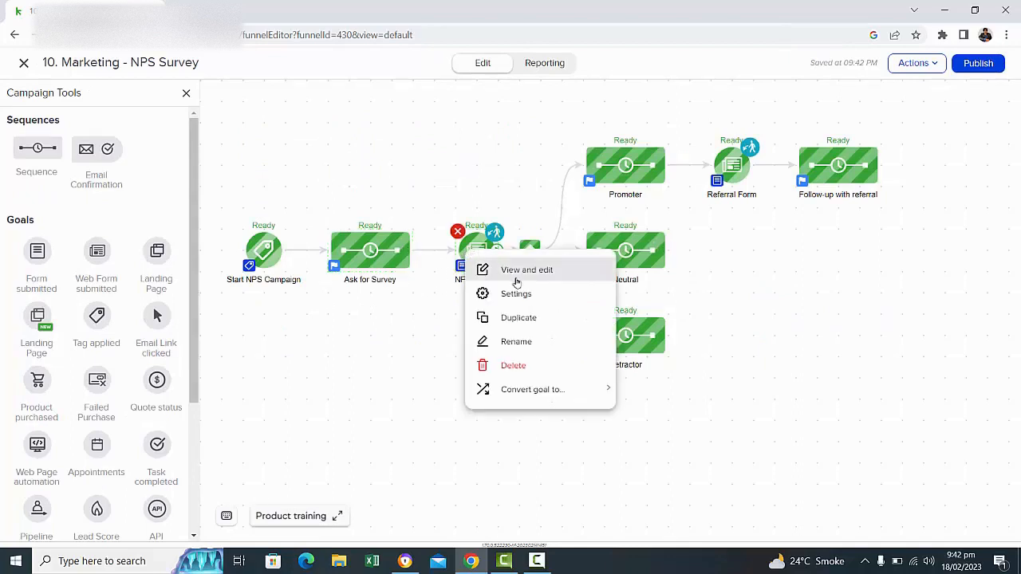
pyautogui.click(515, 274)
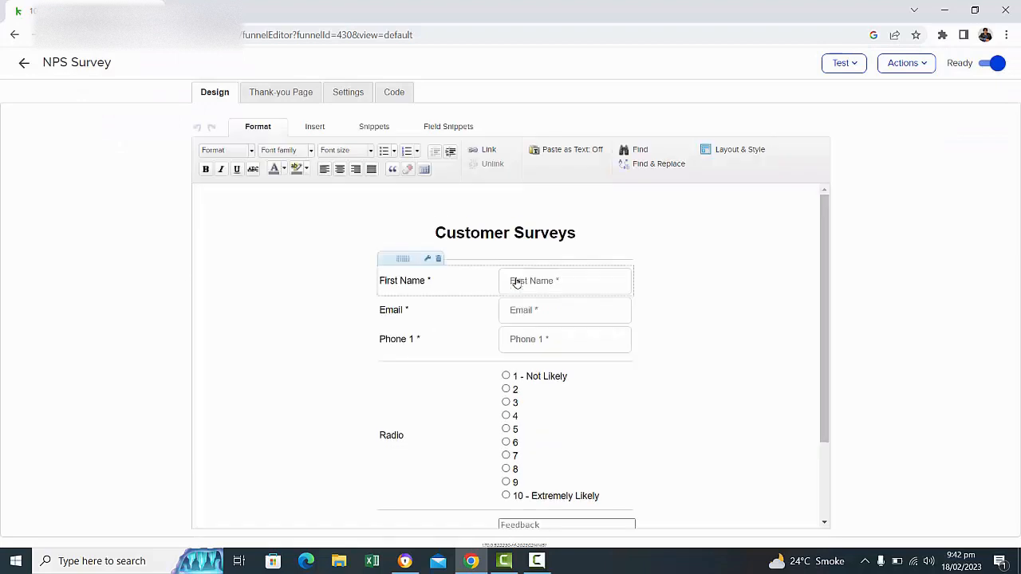
pyautogui.scroll(-2, 723, 308)
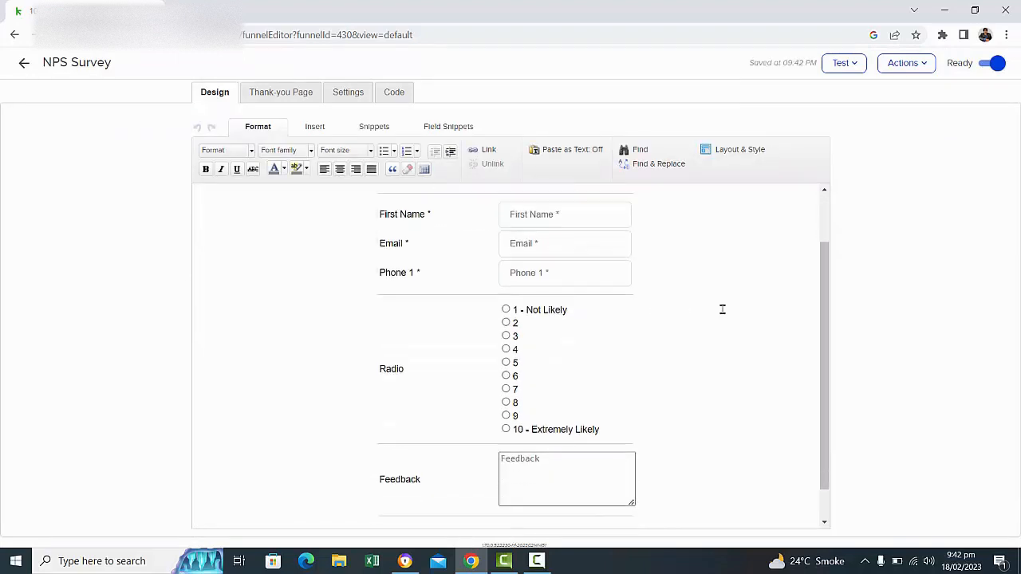
pyautogui.moveTo(531, 292)
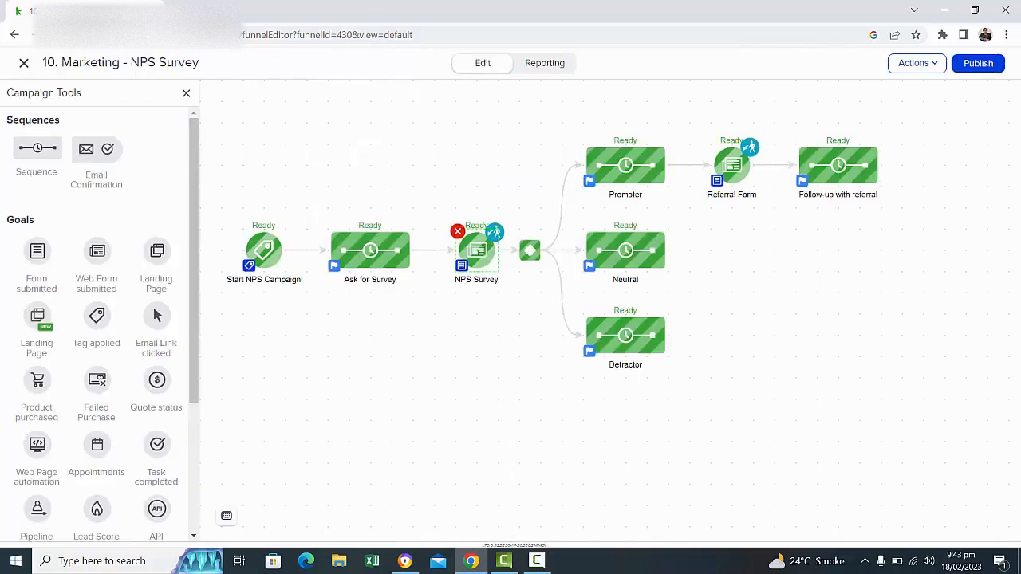
# Examine the decision diamond's rules for the Promoter, Neutral and Detractor sequences, and return to the campaign.
pyautogui.click(525, 258)
pyautogui.click(525, 258)
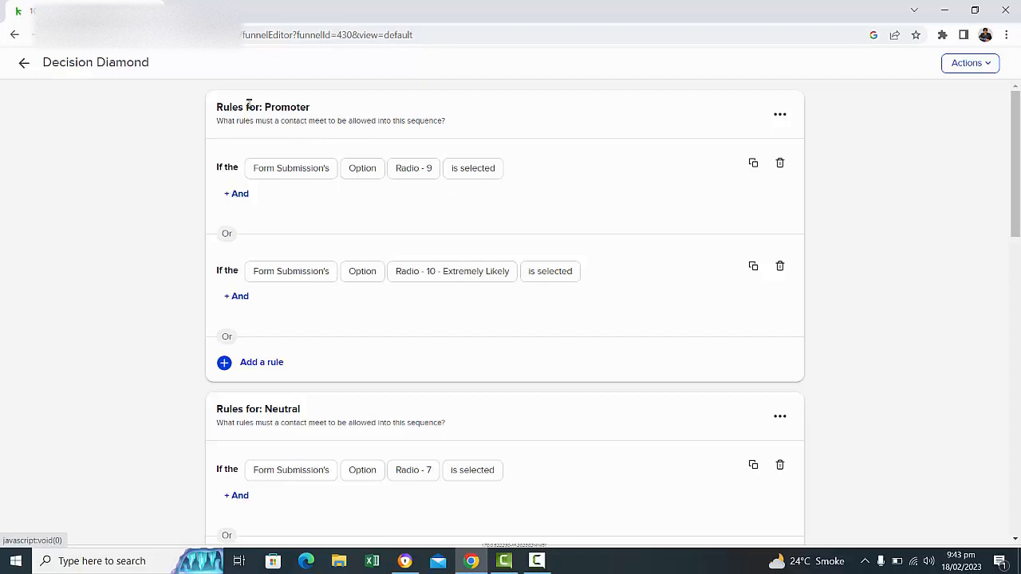
pyautogui.moveTo(242, 102); pyautogui.dragTo(310, 101)
pyautogui.scroll(-2, 670, 300)
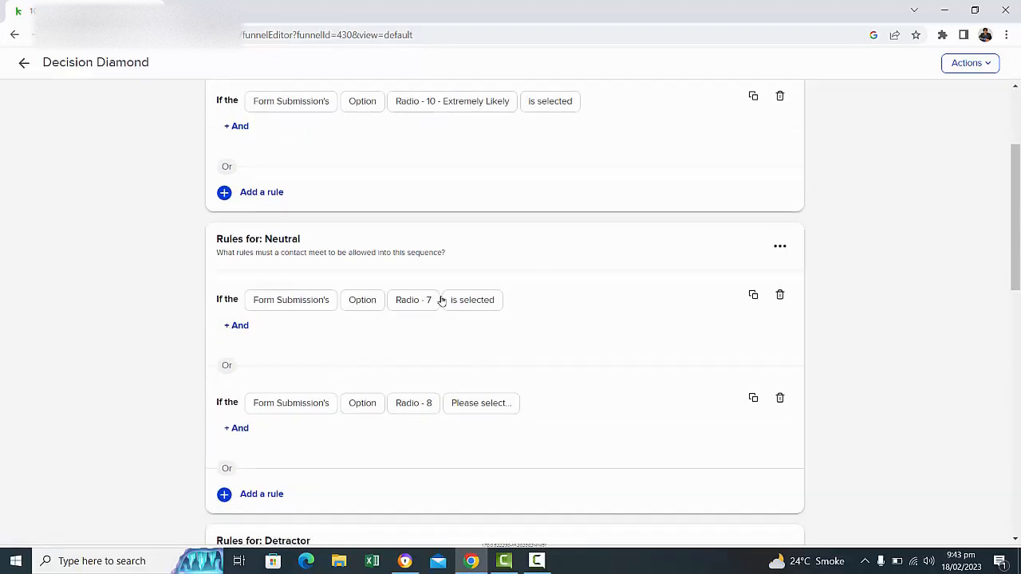
pyautogui.moveTo(226, 242); pyautogui.dragTo(301, 254)
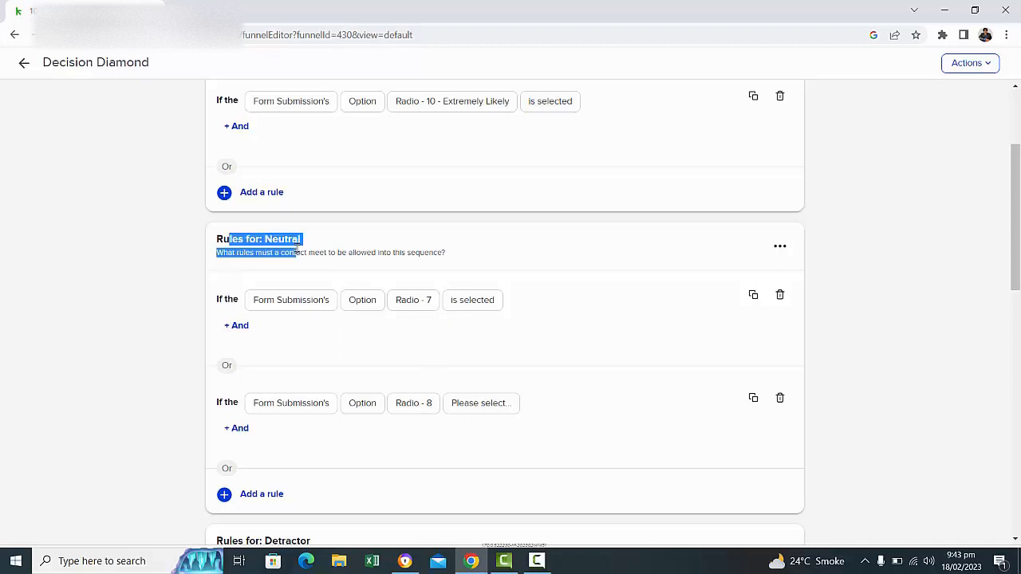
pyautogui.scroll(-5, 593, 343)
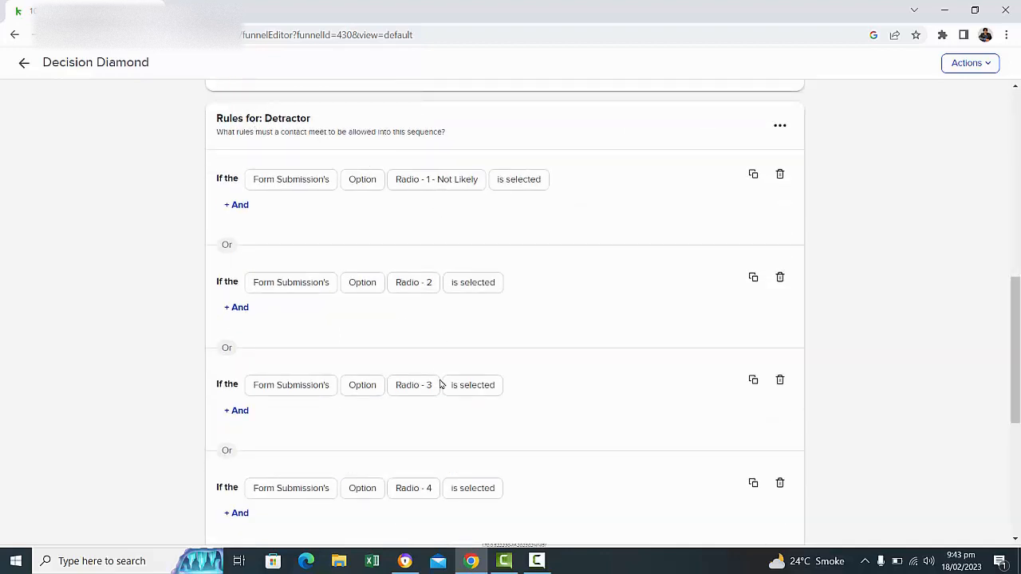
pyautogui.scroll(-4, 504, 354)
pyautogui.scroll(5, 503, 353)
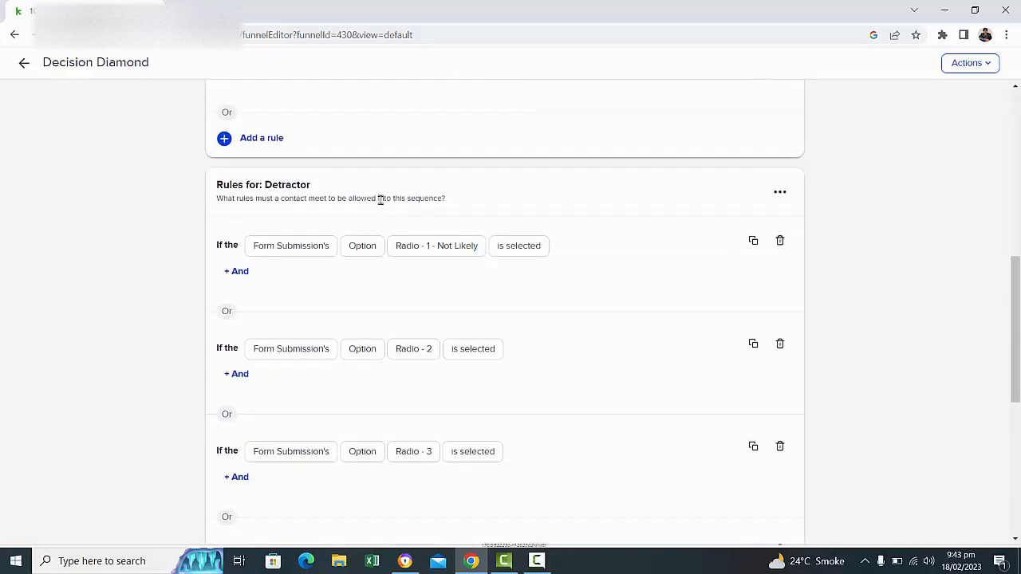
pyautogui.scroll(7, 343, 195)
pyautogui.click(22, 65)
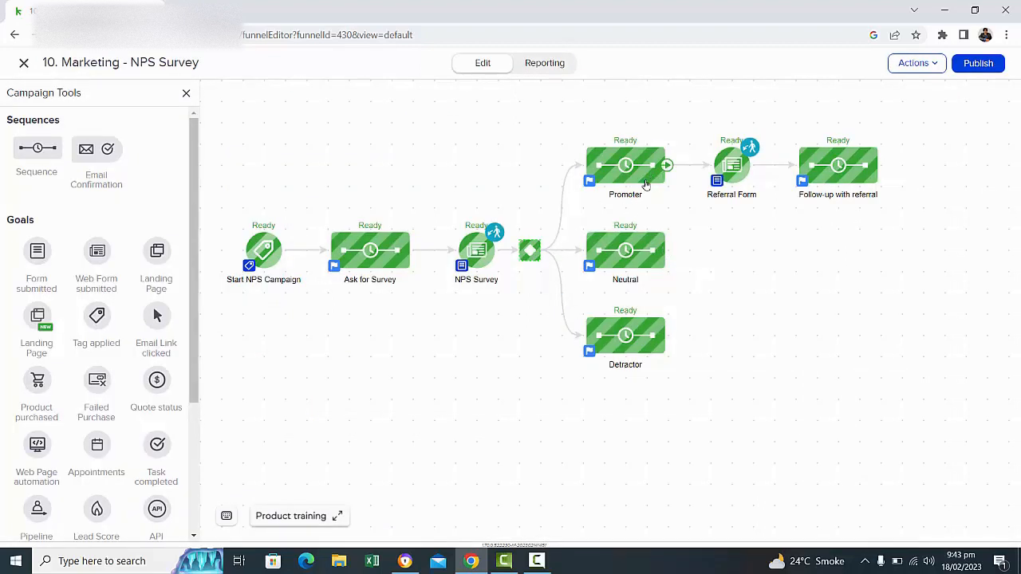
# Open the Neutral sequence and examine which tag the Apply 1 Tag step in the second row applies.
pyautogui.moveTo(667, 251); pyautogui.dragTo(744, 190)
pyautogui.doubleClick(626, 249)
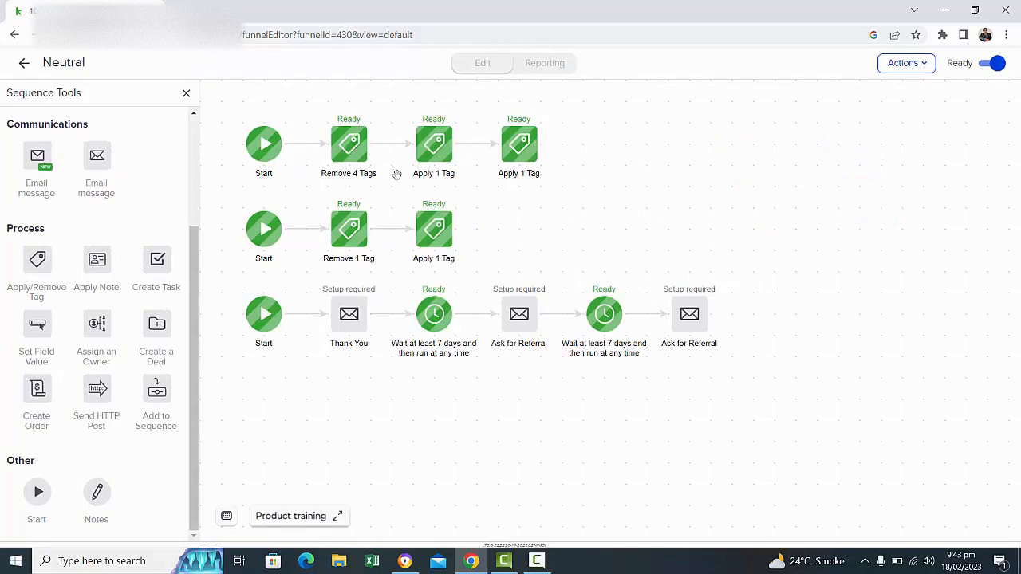
pyautogui.click(433, 231)
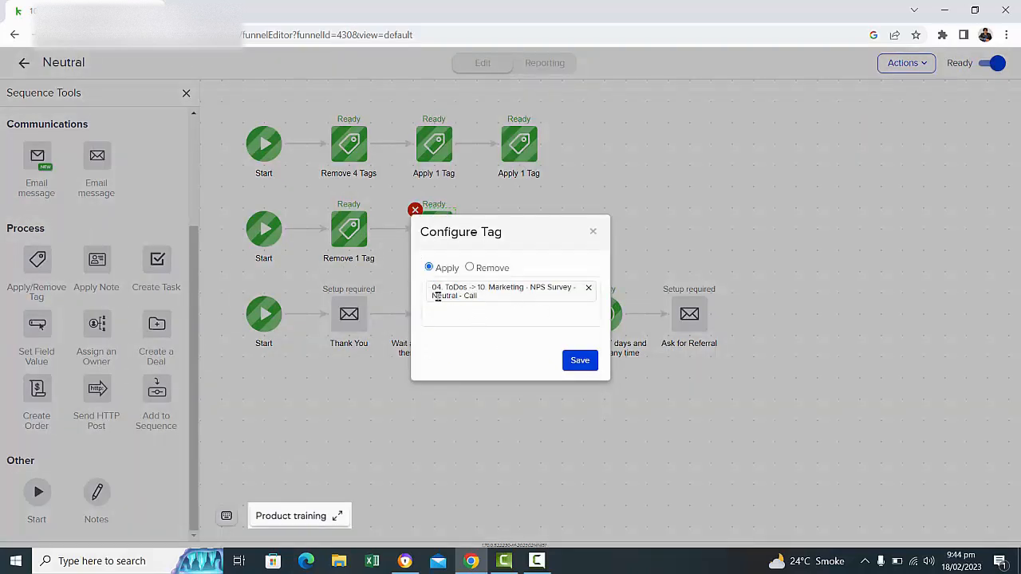
pyautogui.click(474, 295)
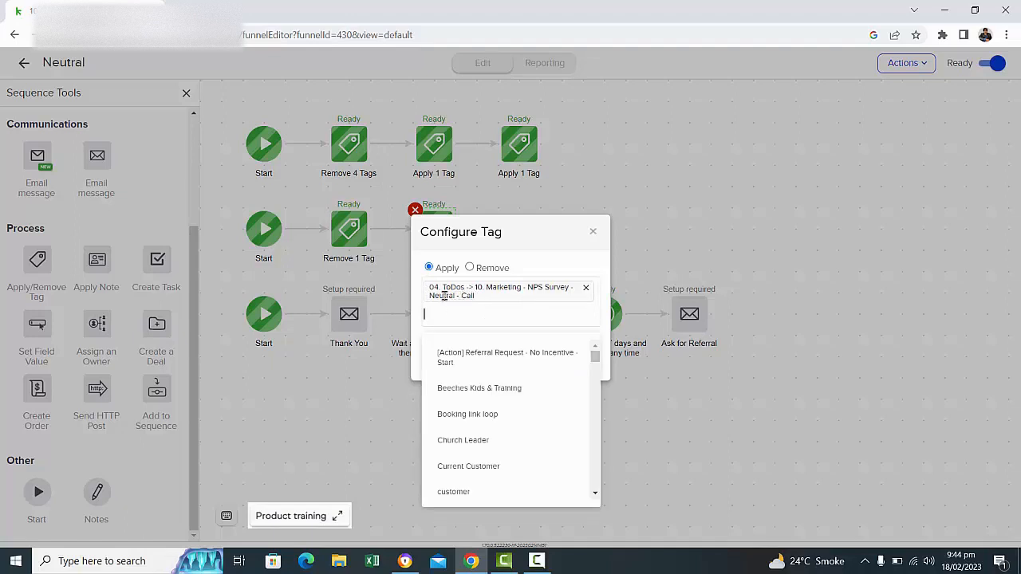
pyautogui.click(533, 246)
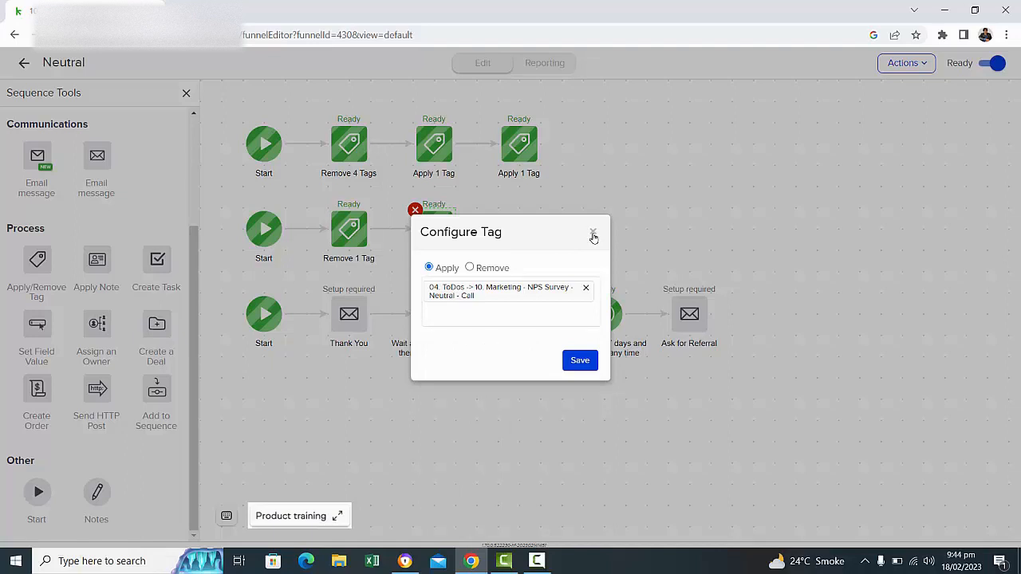
# Leave the Neutral sequence, then open the Promoter sequence to examine its rows and return to the campaign.
pyautogui.click(592, 235)
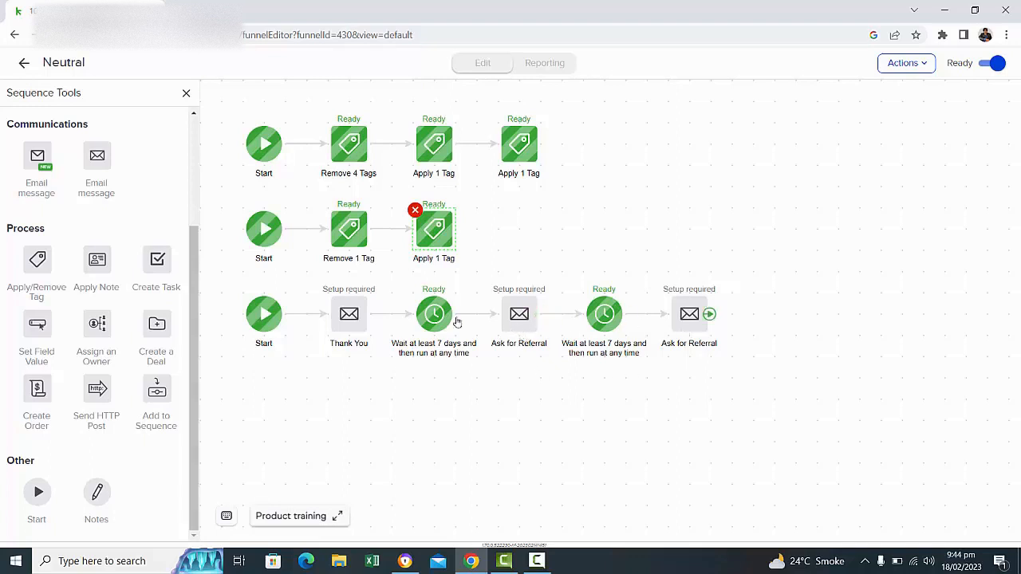
pyautogui.click(22, 63)
pyautogui.rightClick(619, 174)
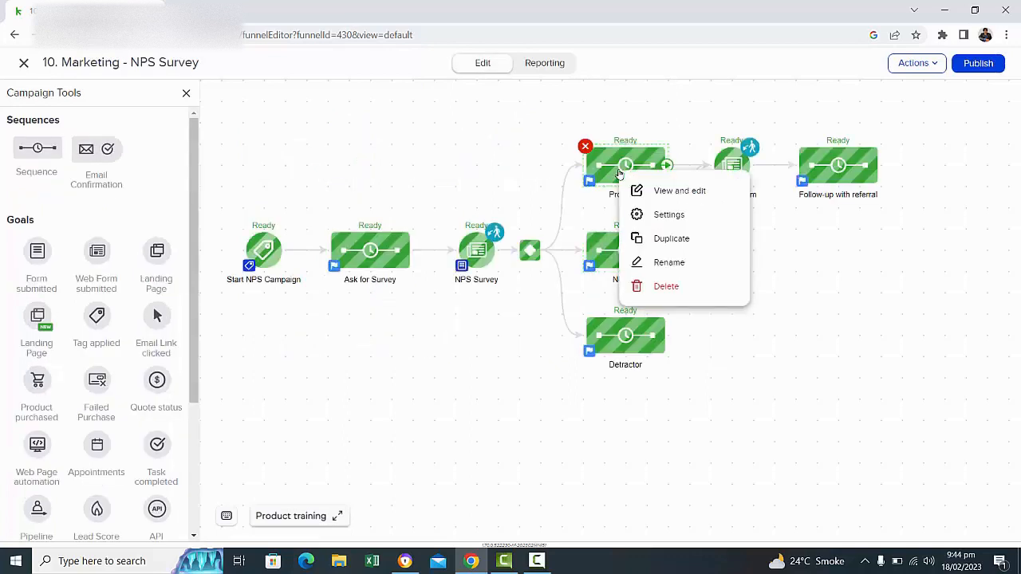
pyautogui.click(678, 191)
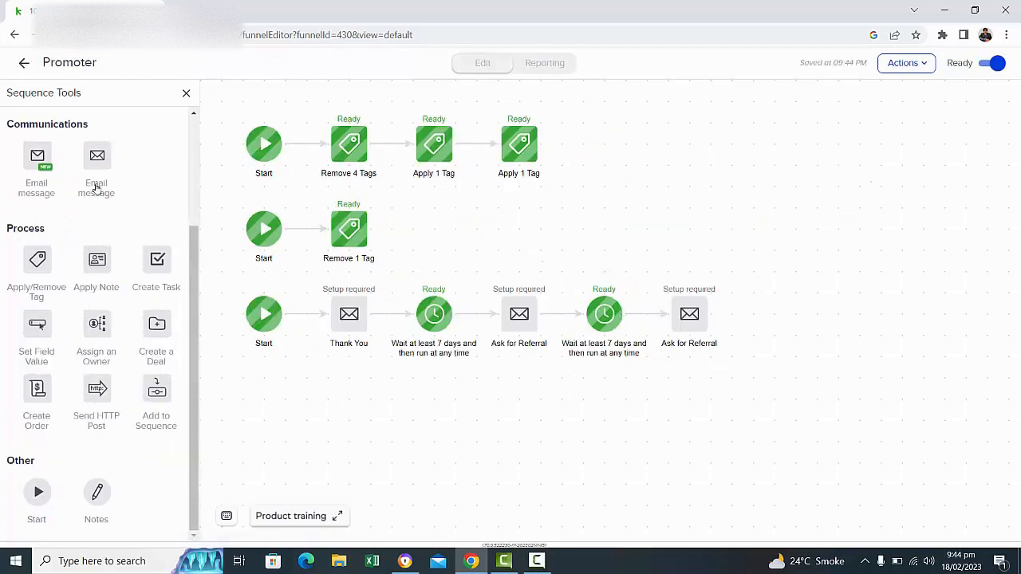
pyautogui.click(23, 63)
# Open the Detractor sequence, examine which tag the second row's Apply 1 Tag step applies, and return to the campaign.
pyautogui.rightClick(636, 352)
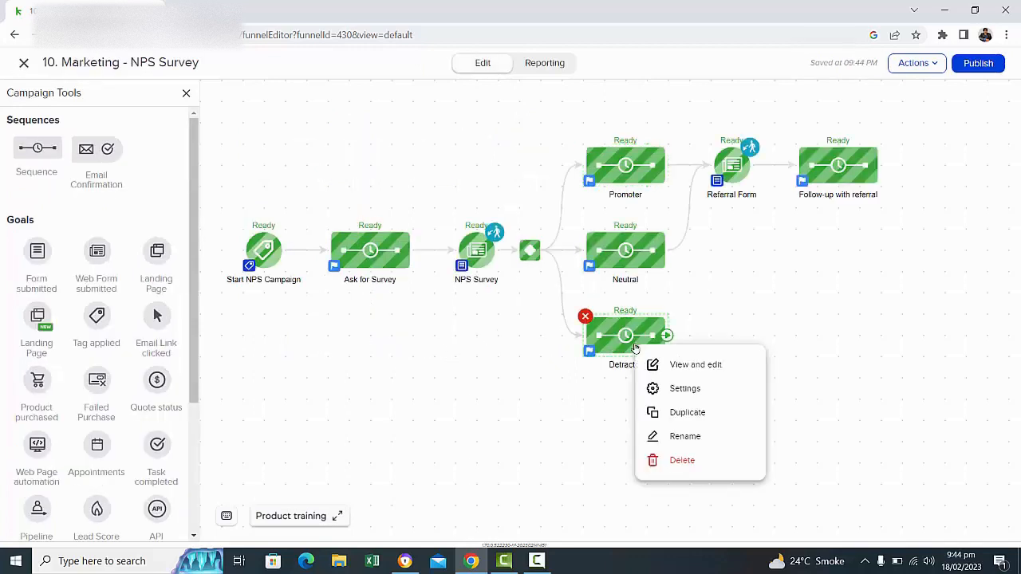
pyautogui.click(685, 399)
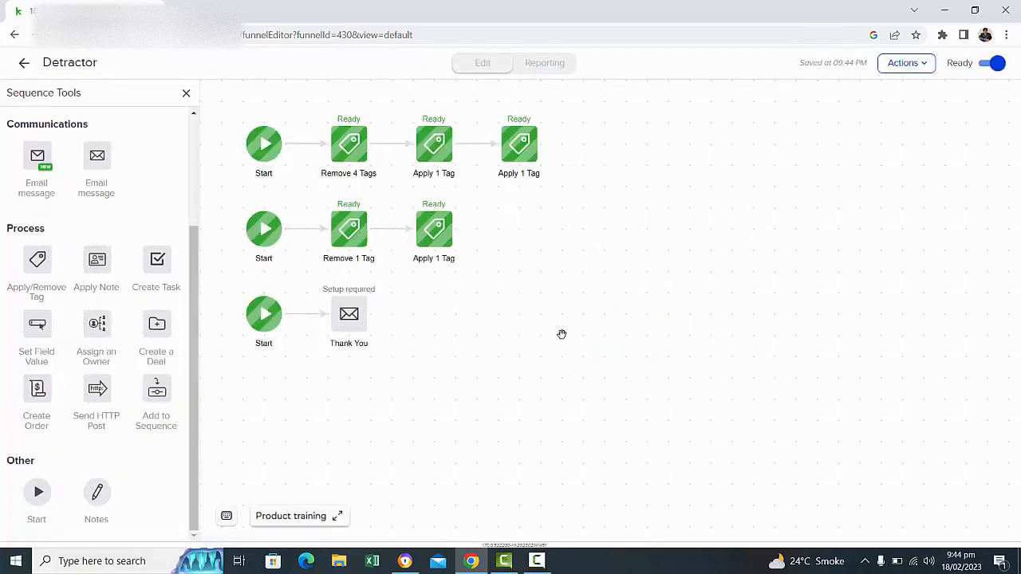
pyautogui.click(431, 233)
pyautogui.doubleClick(431, 233)
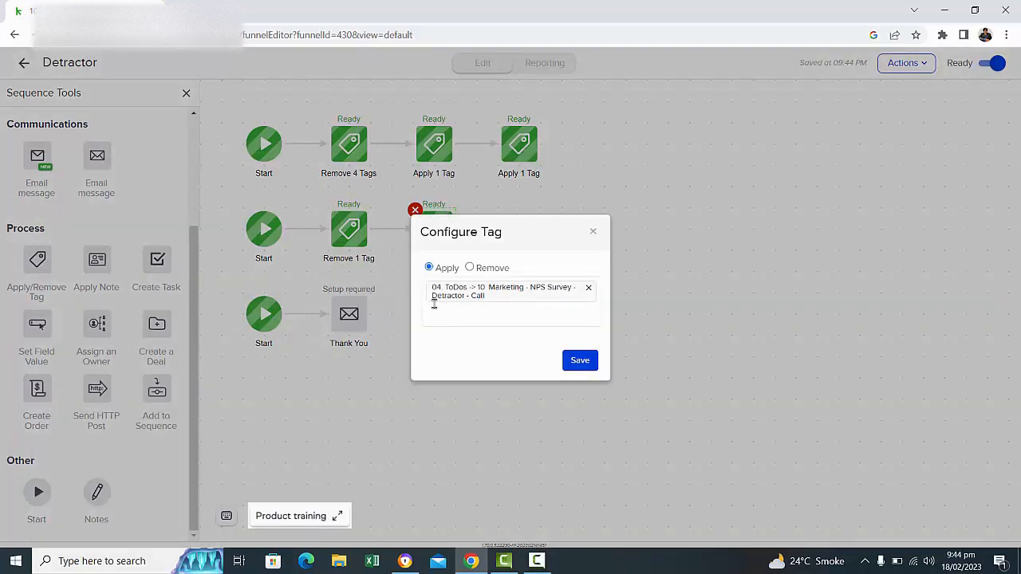
pyautogui.click(435, 299)
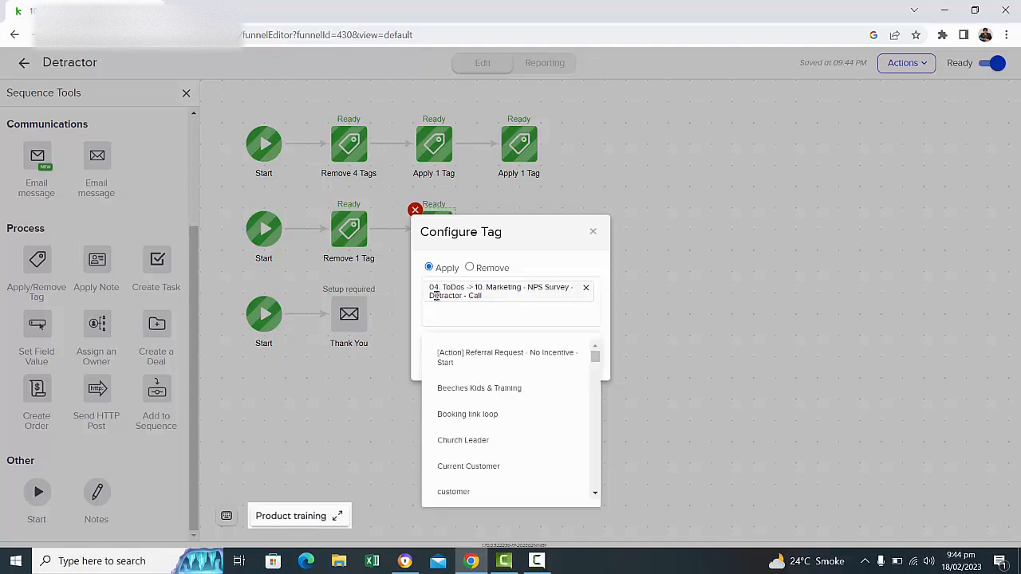
pyautogui.click(593, 231)
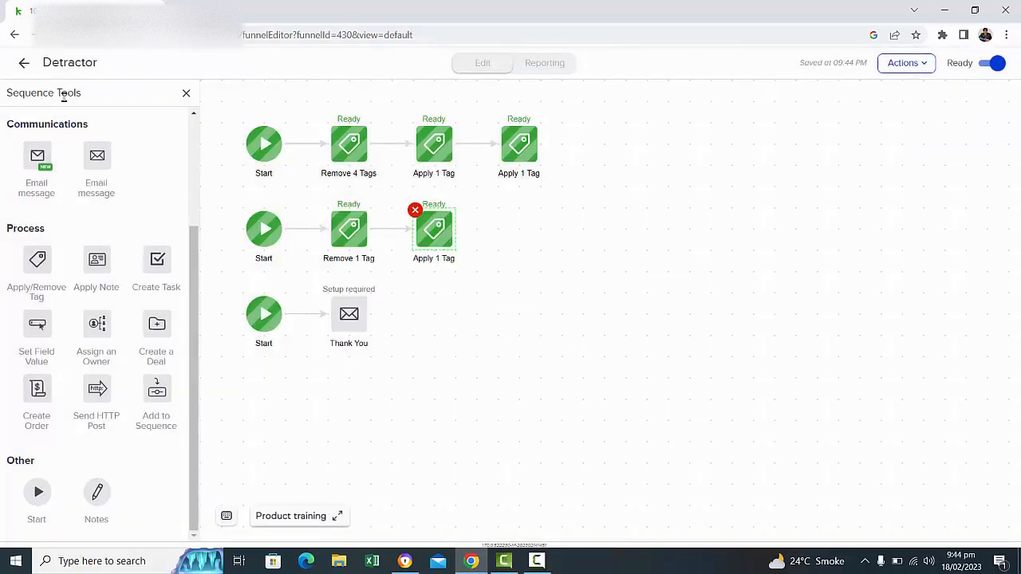
pyautogui.click(24, 62)
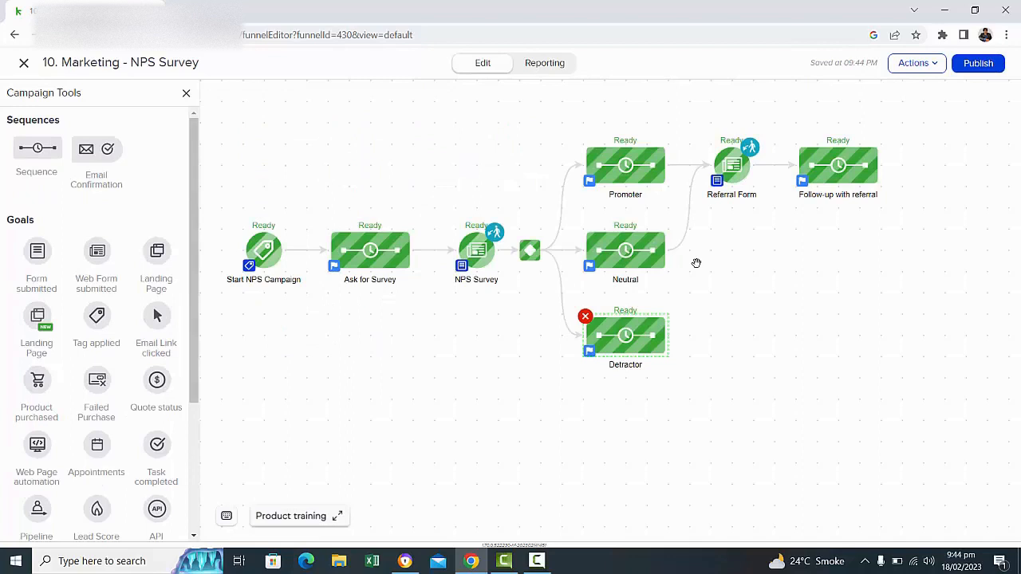
# Open the Referral Form and change the label of the Referred Name field to "Your Name:".
pyautogui.doubleClick(727, 166)
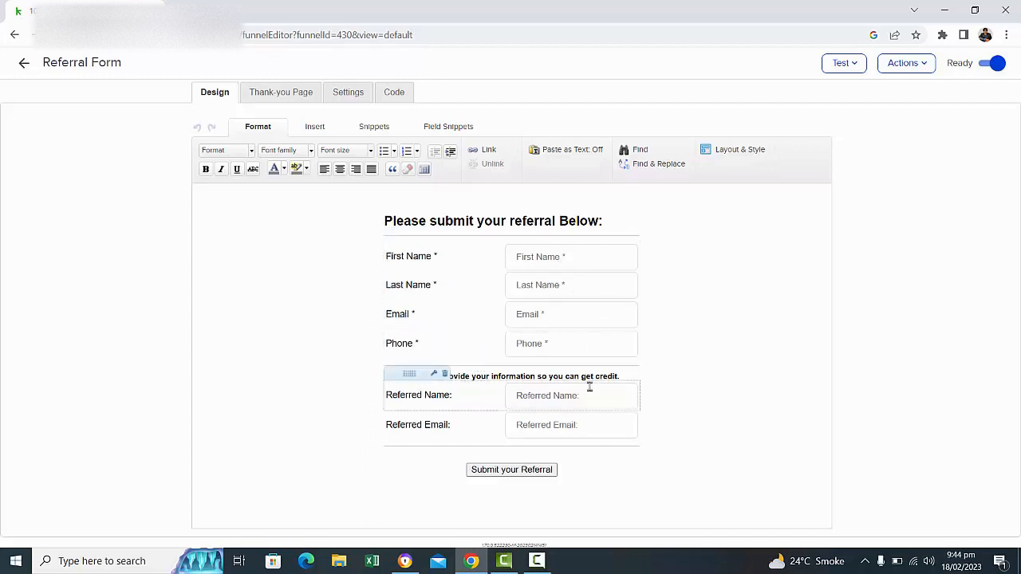
pyautogui.doubleClick(386, 397)
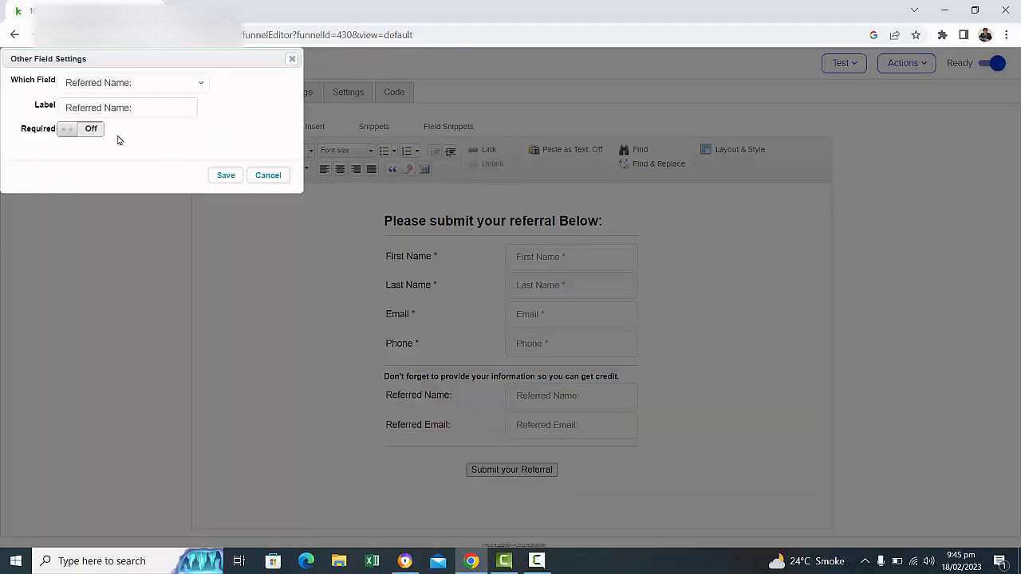
pyautogui.moveTo(101, 109); pyautogui.dragTo(40, 117)
pyautogui.write('Your')
pyautogui.click(228, 177)
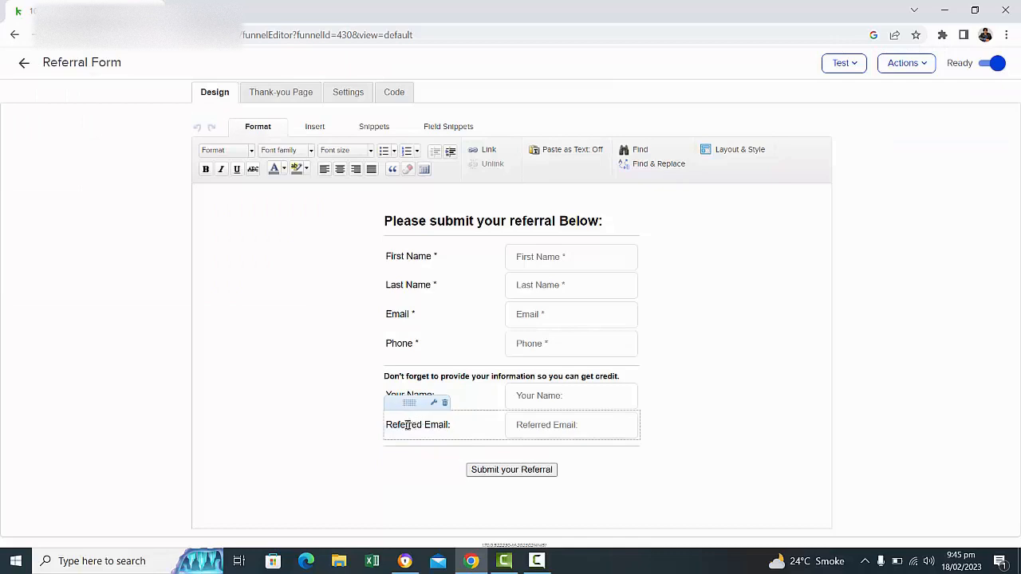
# Change the label of the Referred Email field to "Your Email:".
pyautogui.doubleClick(408, 425)
pyautogui.doubleClick(89, 107)
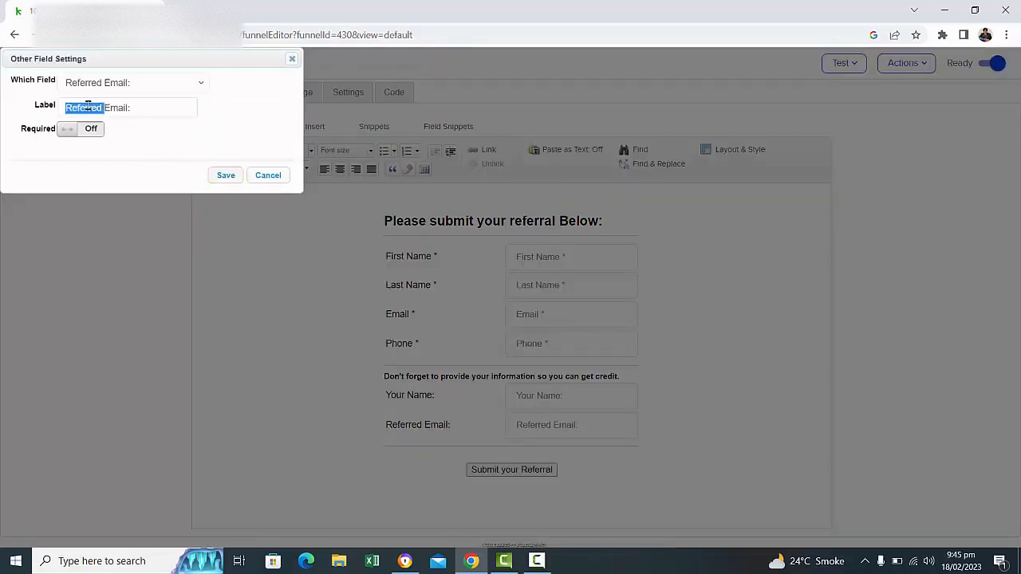
pyautogui.write('Your')
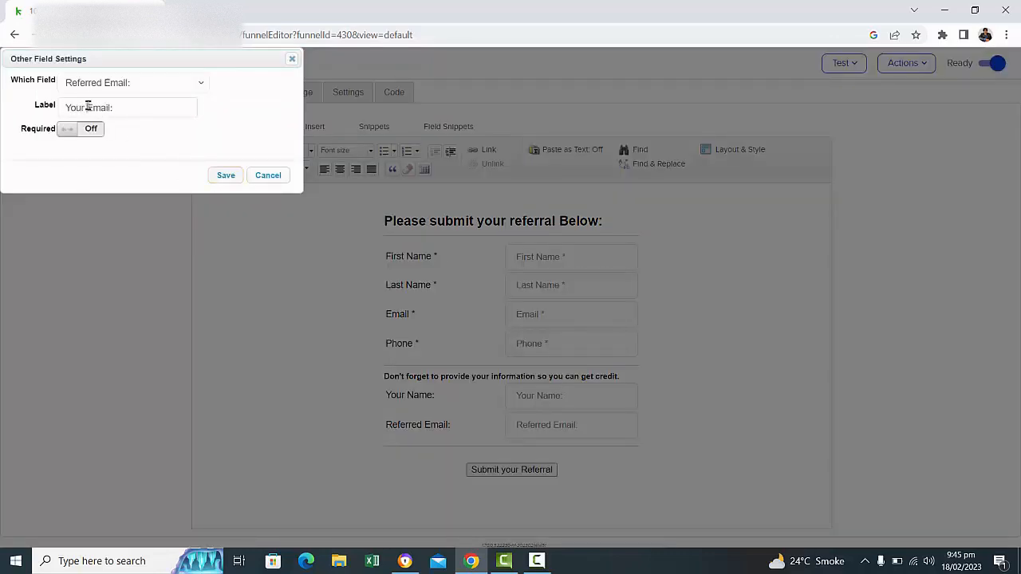
pyautogui.click(227, 175)
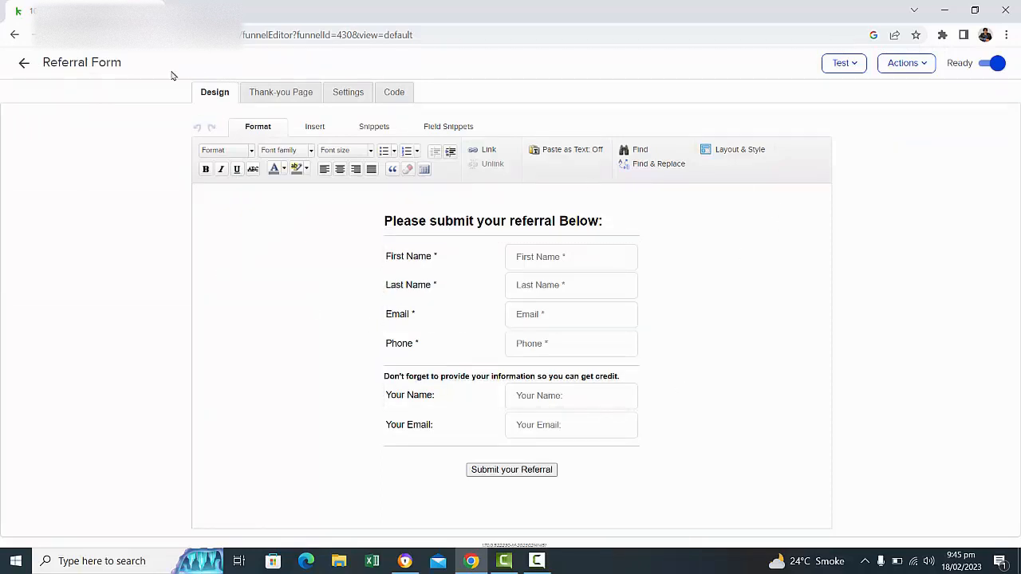
# Return to the campaign, examine the steps inside the Follow-up with referral sequence, and go back to the campaign overview.
pyautogui.click(21, 64)
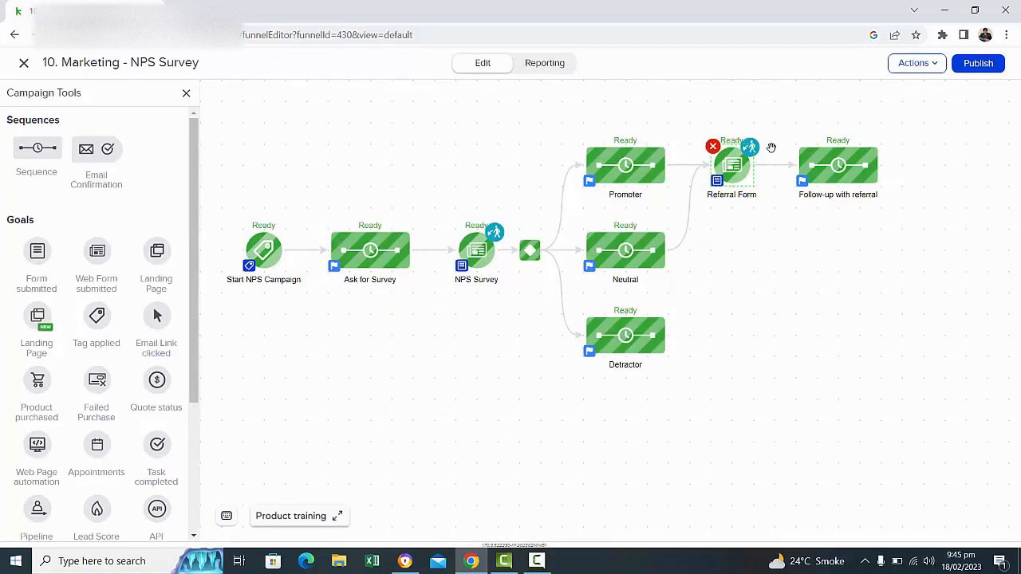
pyautogui.doubleClick(832, 180)
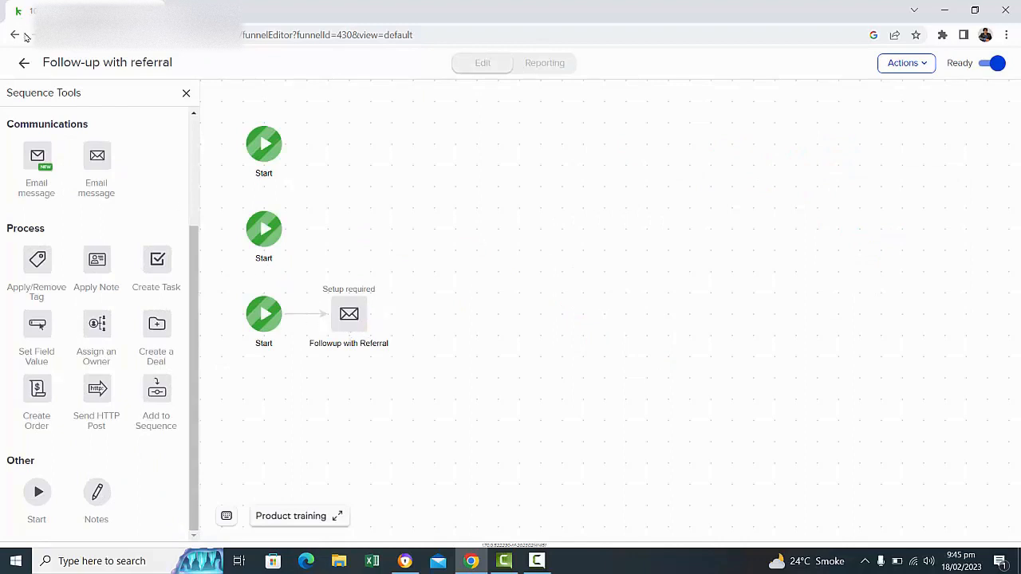
pyautogui.click(24, 65)
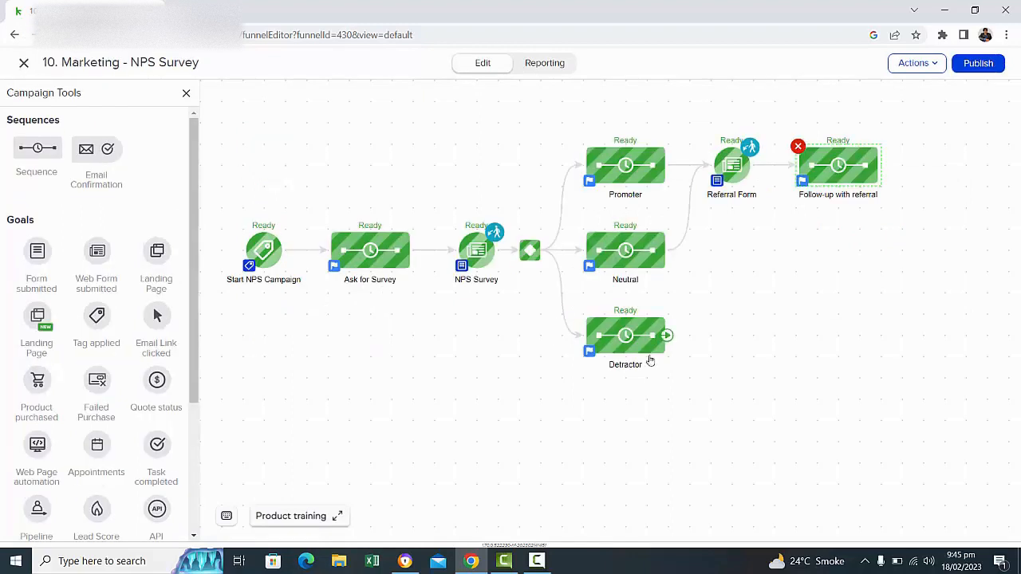